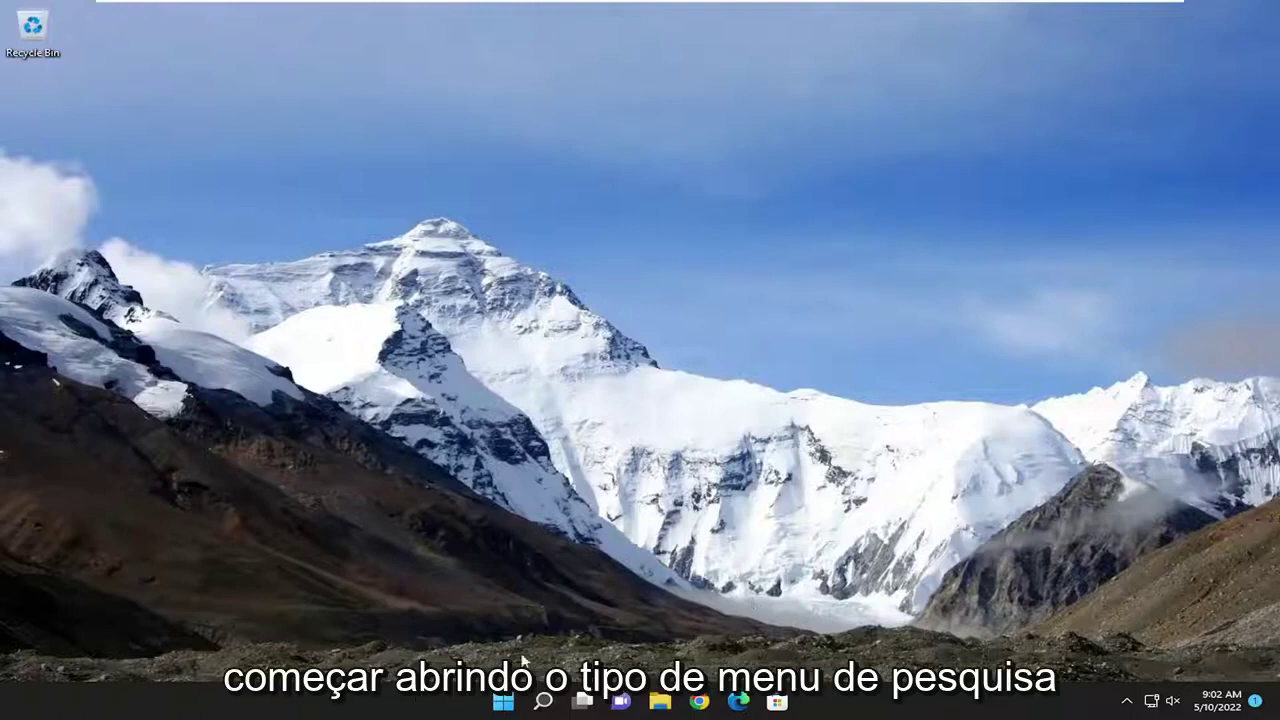
- Open Apps & features via search, filter the list to 'photos', and open Microsoft Photos' options
left_click(545, 703)
type("app")
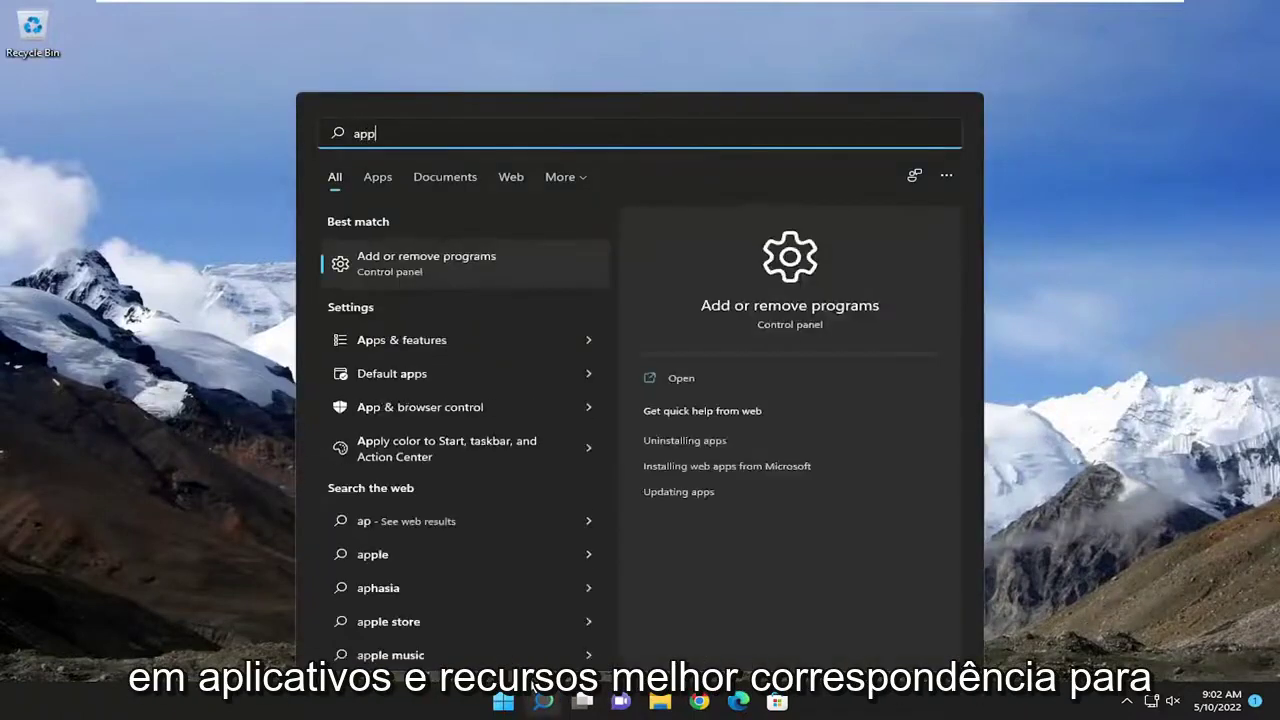
type("s and featur")
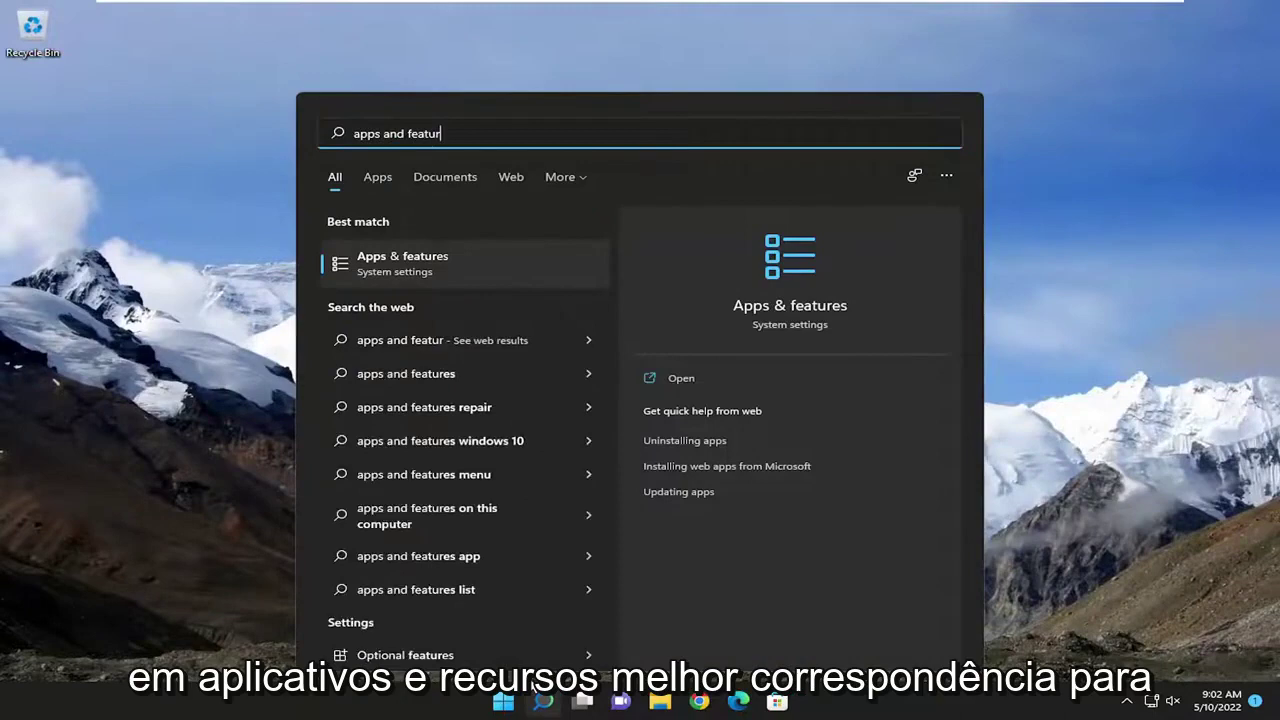
type("es")
left_click(413, 265)
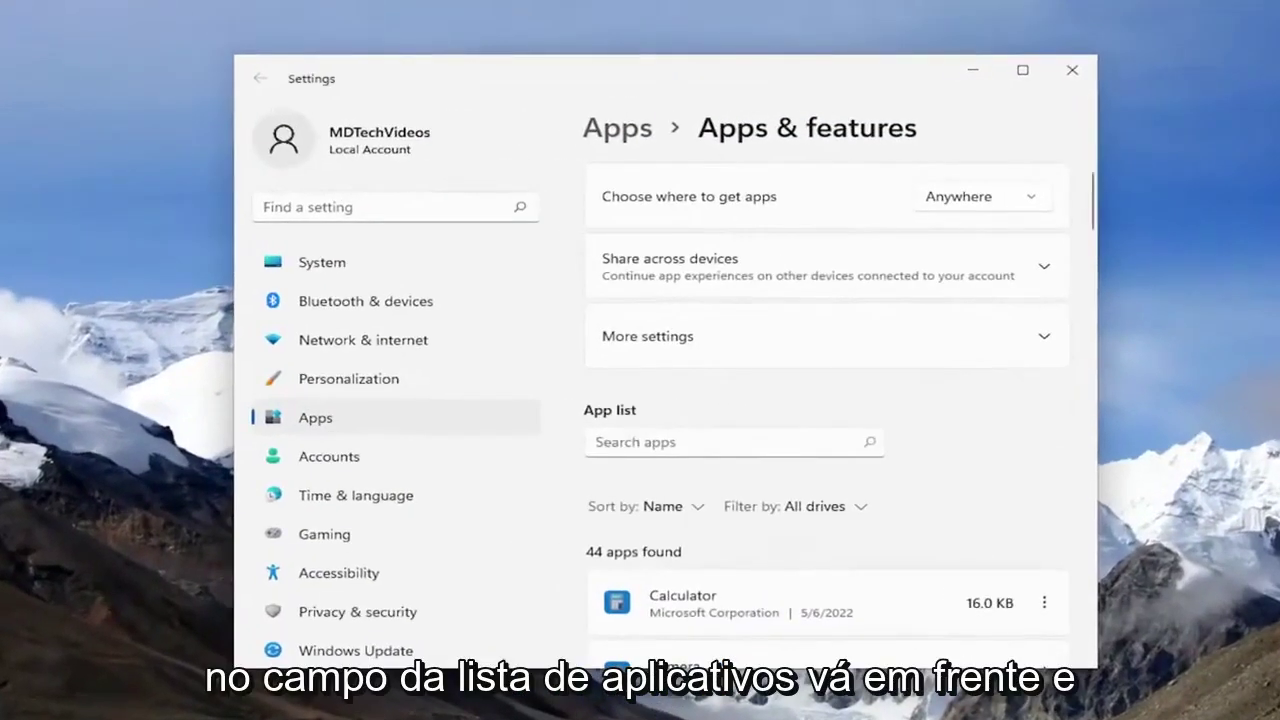
left_click(700, 442)
type("photos")
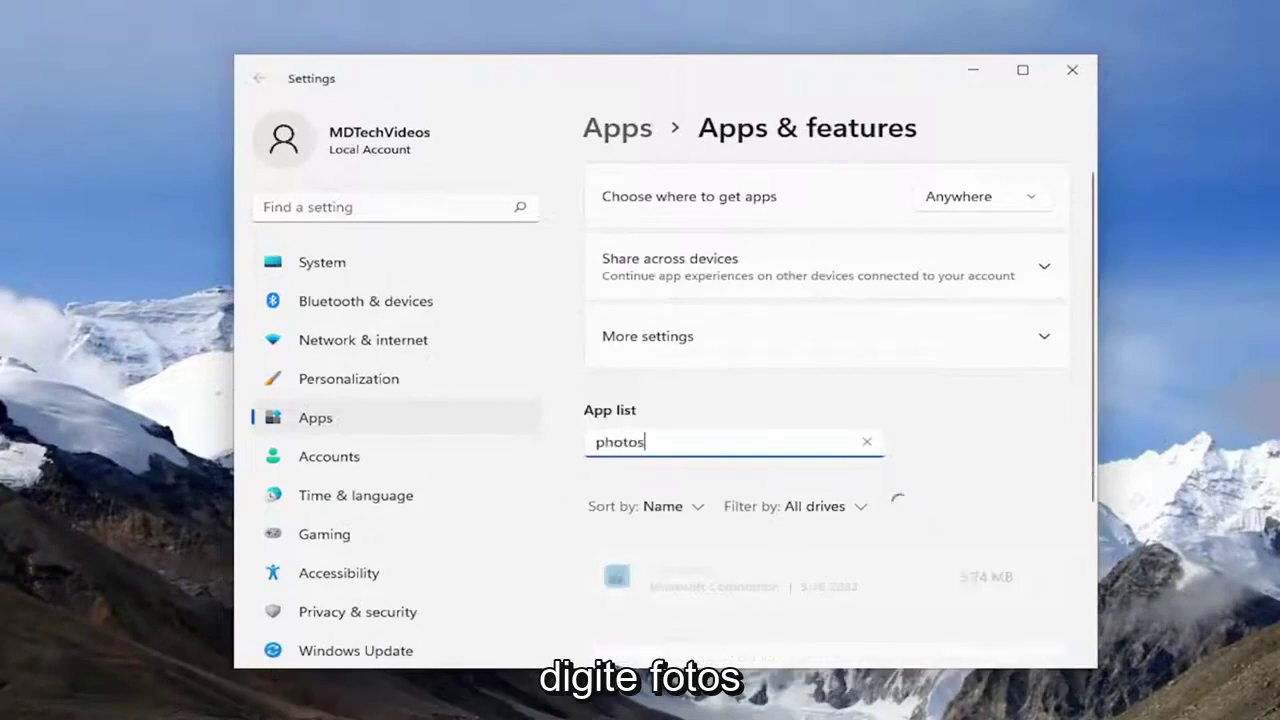
scroll(645, 397, "down", 1)
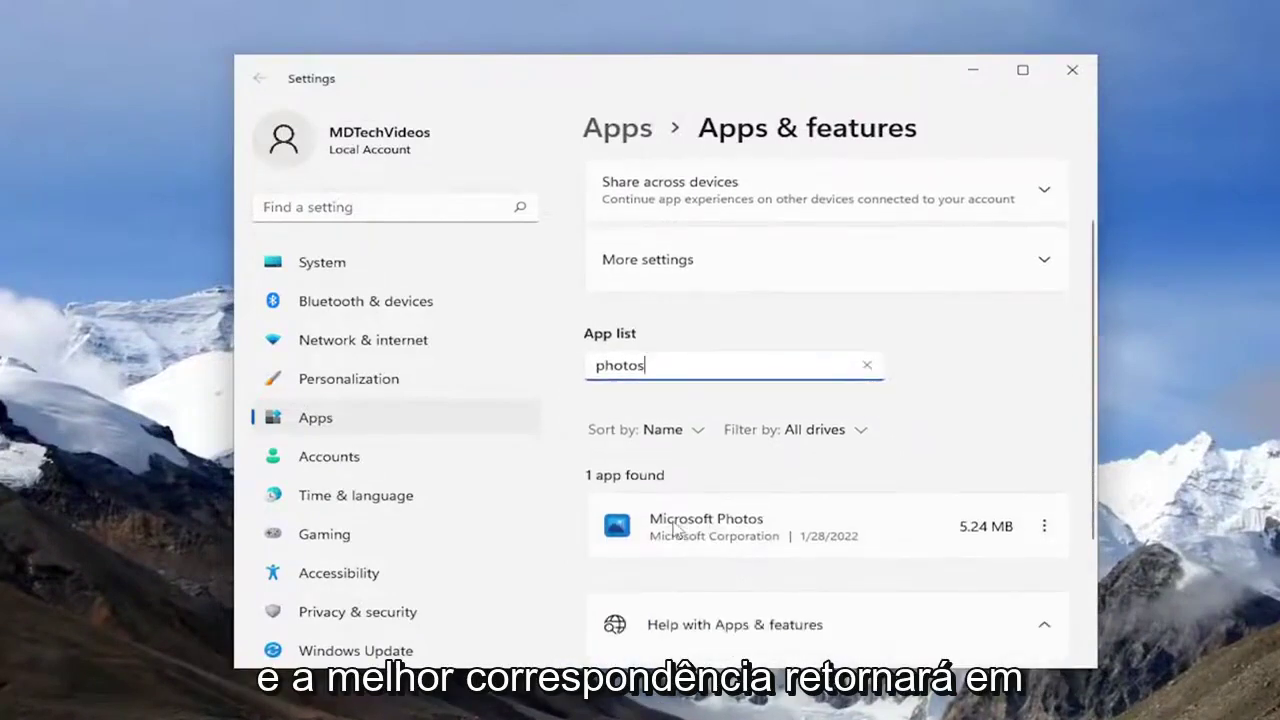
left_click(1045, 527)
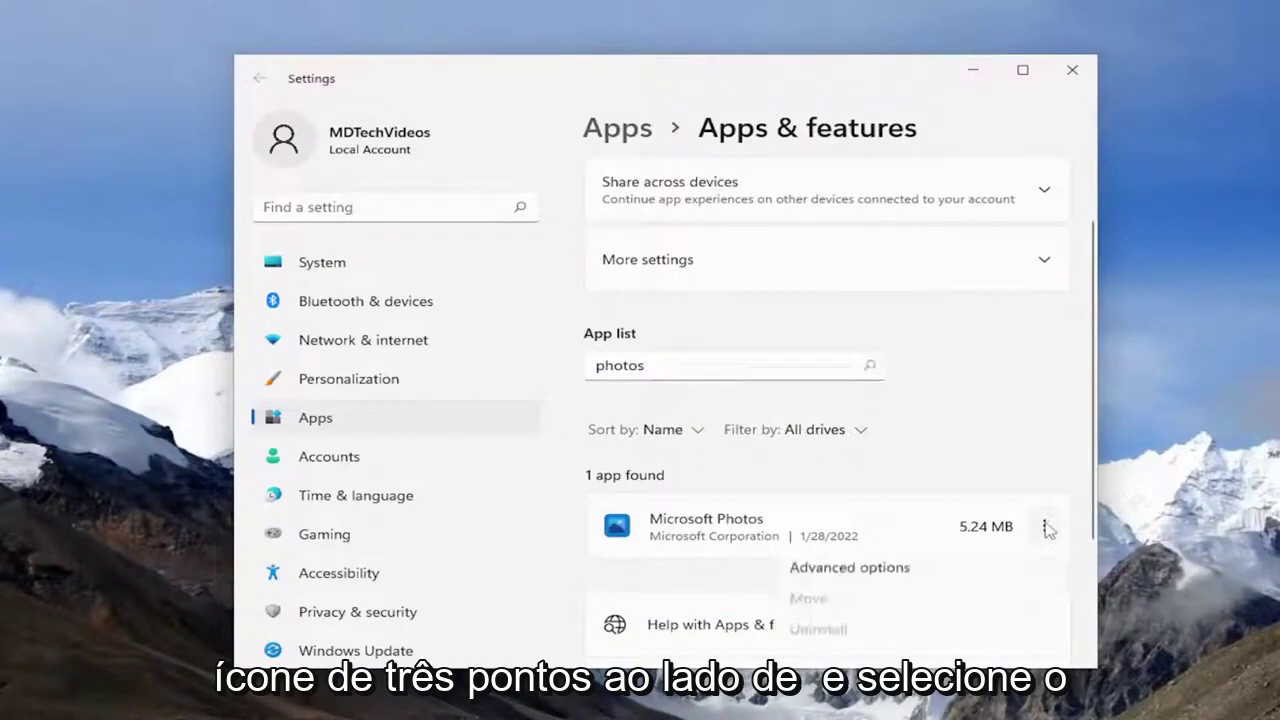
- Repair Microsoft Photos in its Advanced options, then reset it, confirming deletion of its app data
left_click(835, 570)
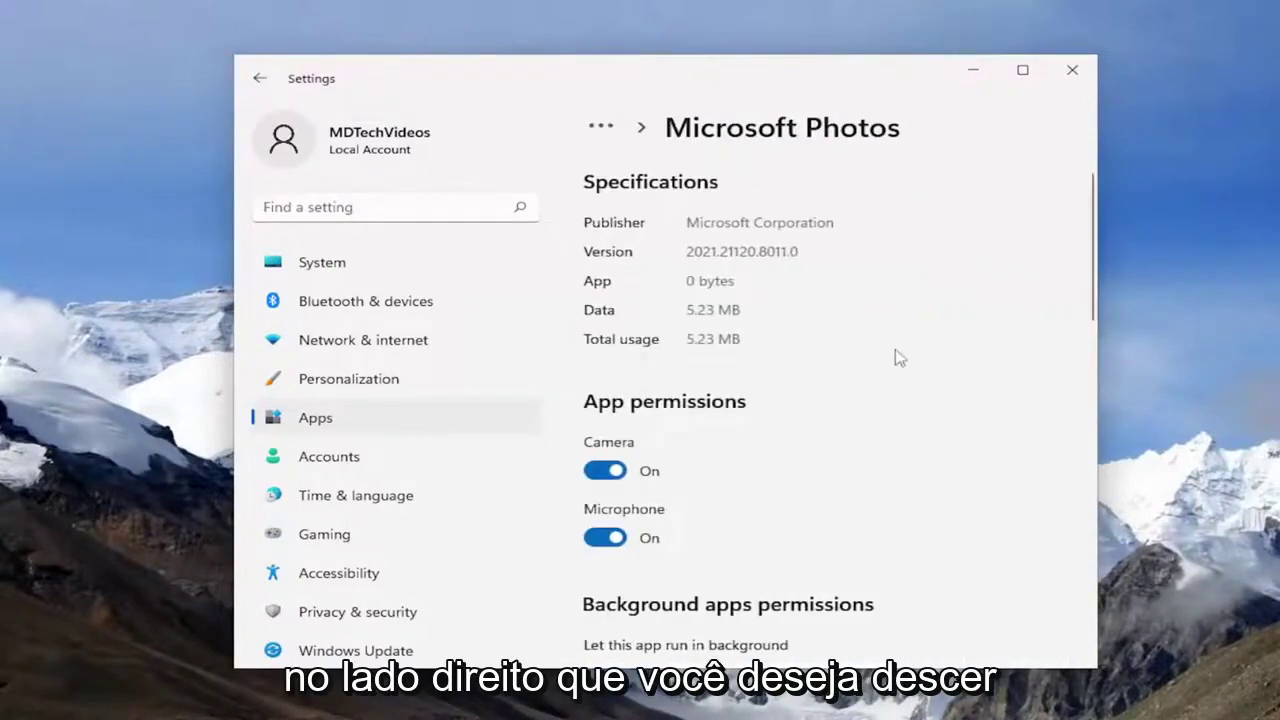
scroll(874, 374, "down", 5)
scroll(867, 374, "down", 2)
scroll(866, 374, "down", 3)
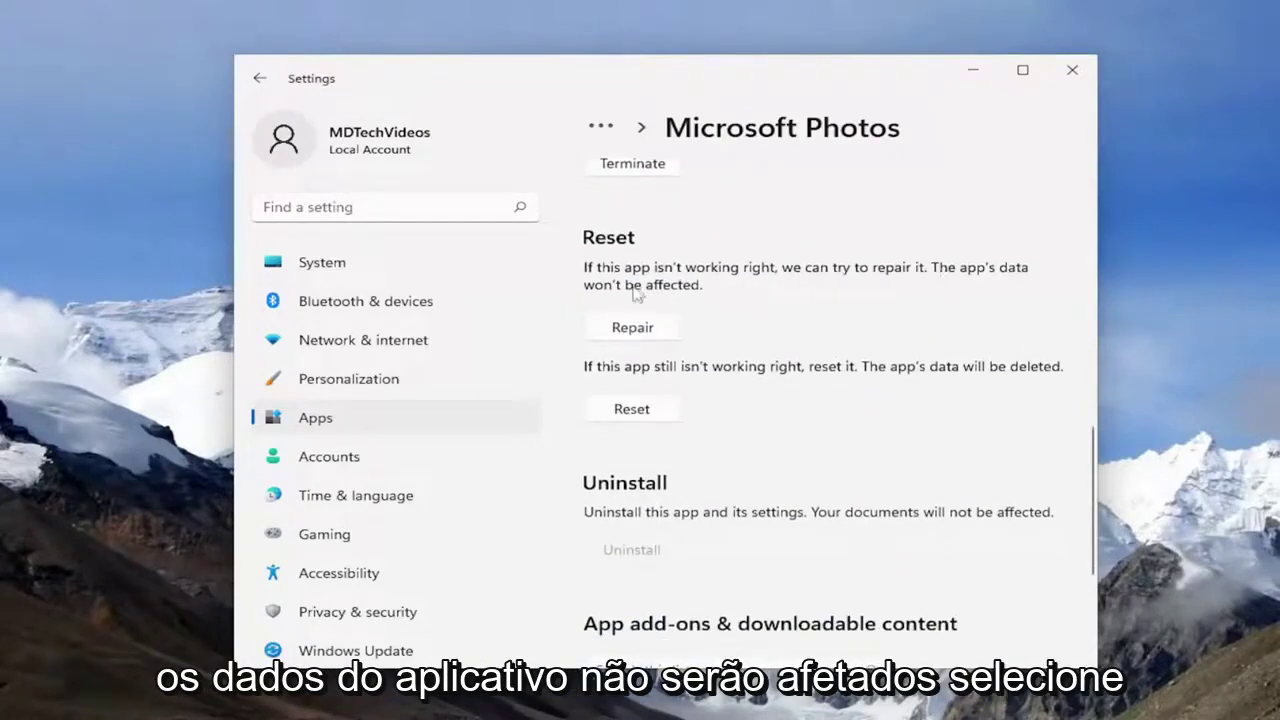
left_click(633, 328)
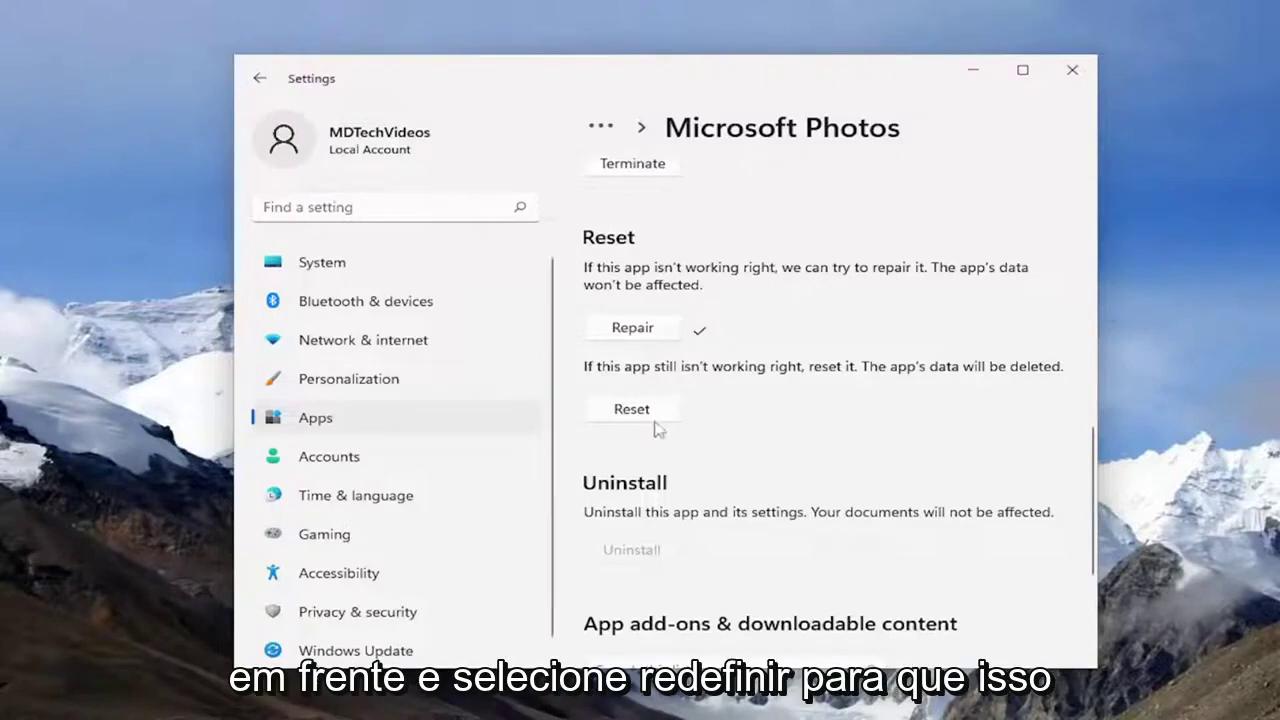
left_click(647, 416)
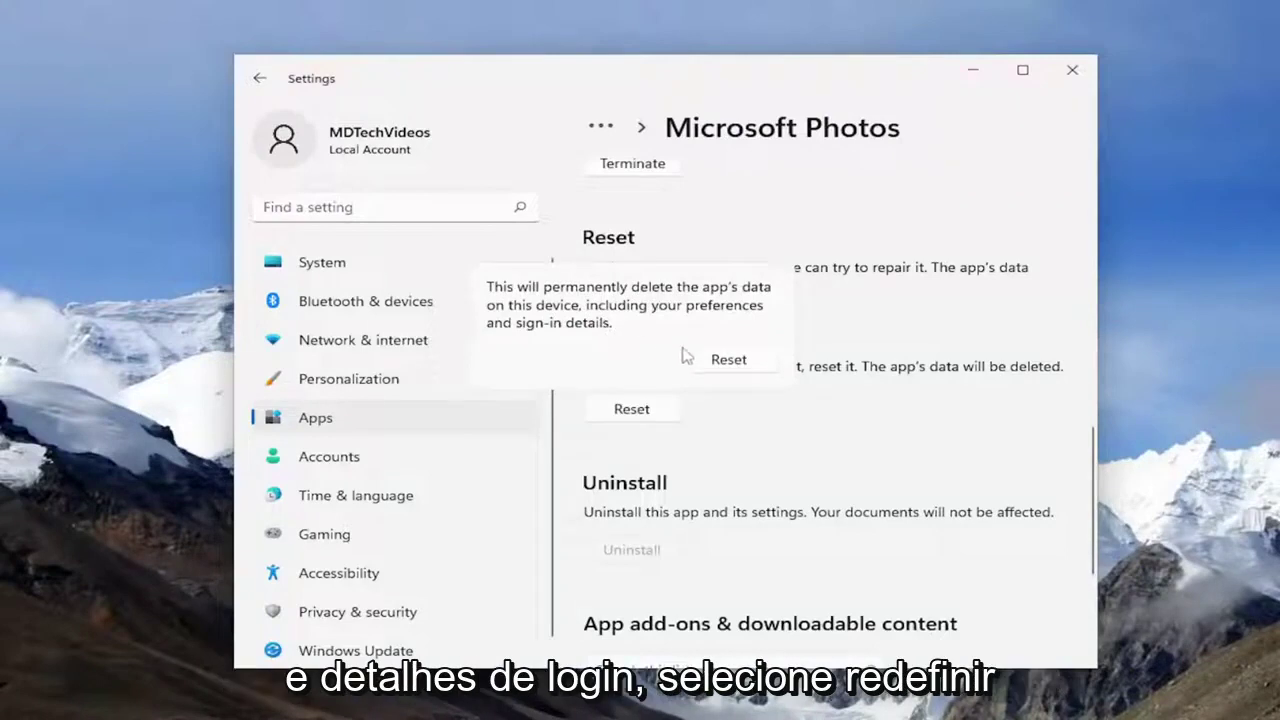
left_click(729, 360)
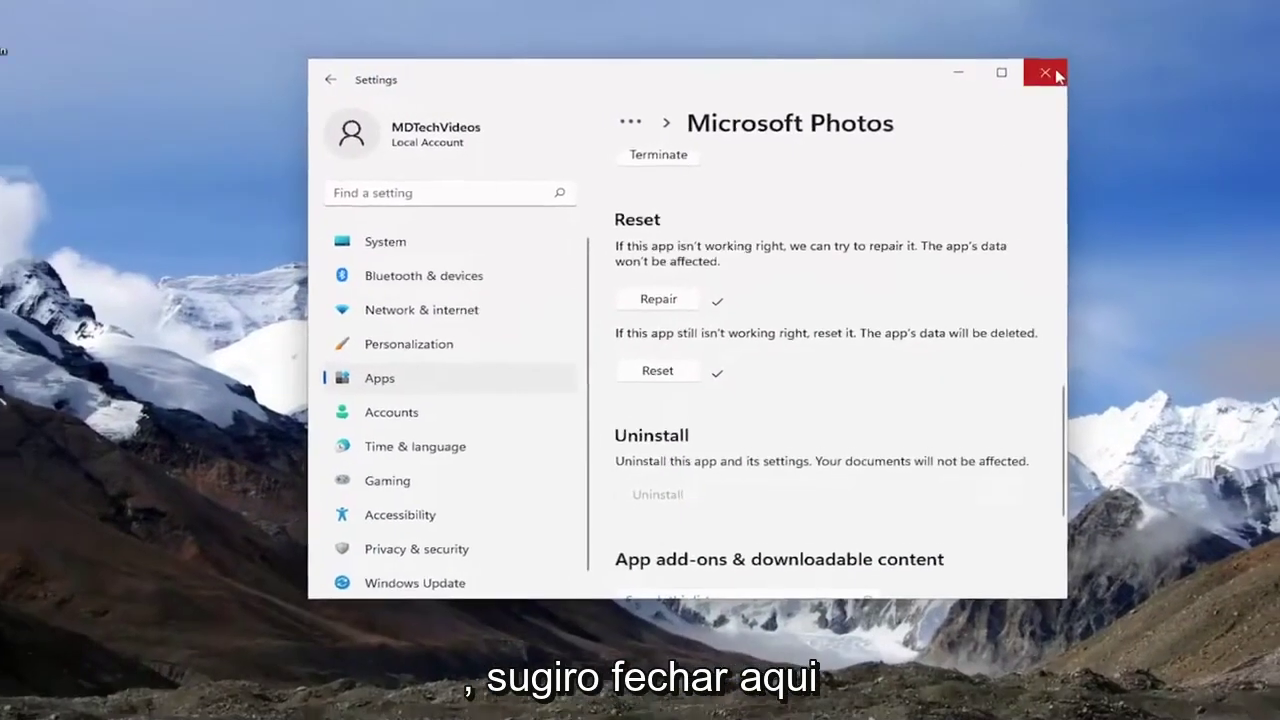
- Close Settings and restart the PC from the Start button's right-click menu
left_click(1072, 70)
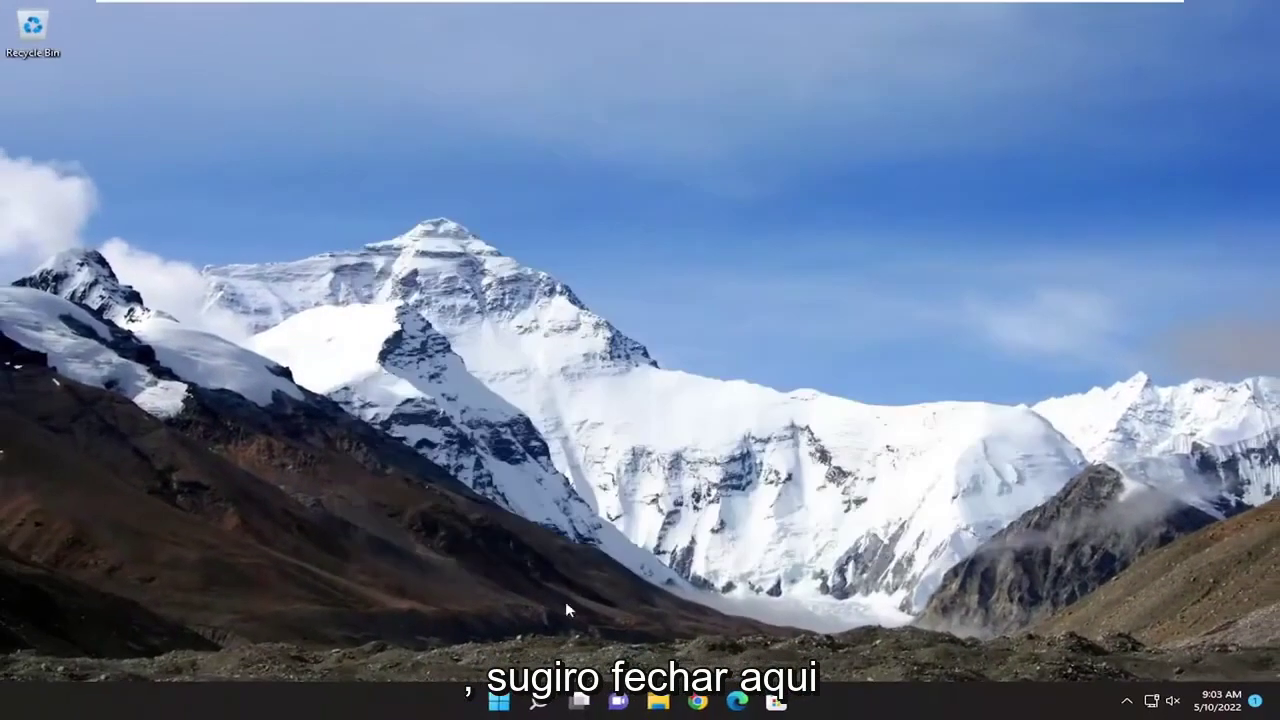
right_click(503, 702)
mouse_move(487, 637)
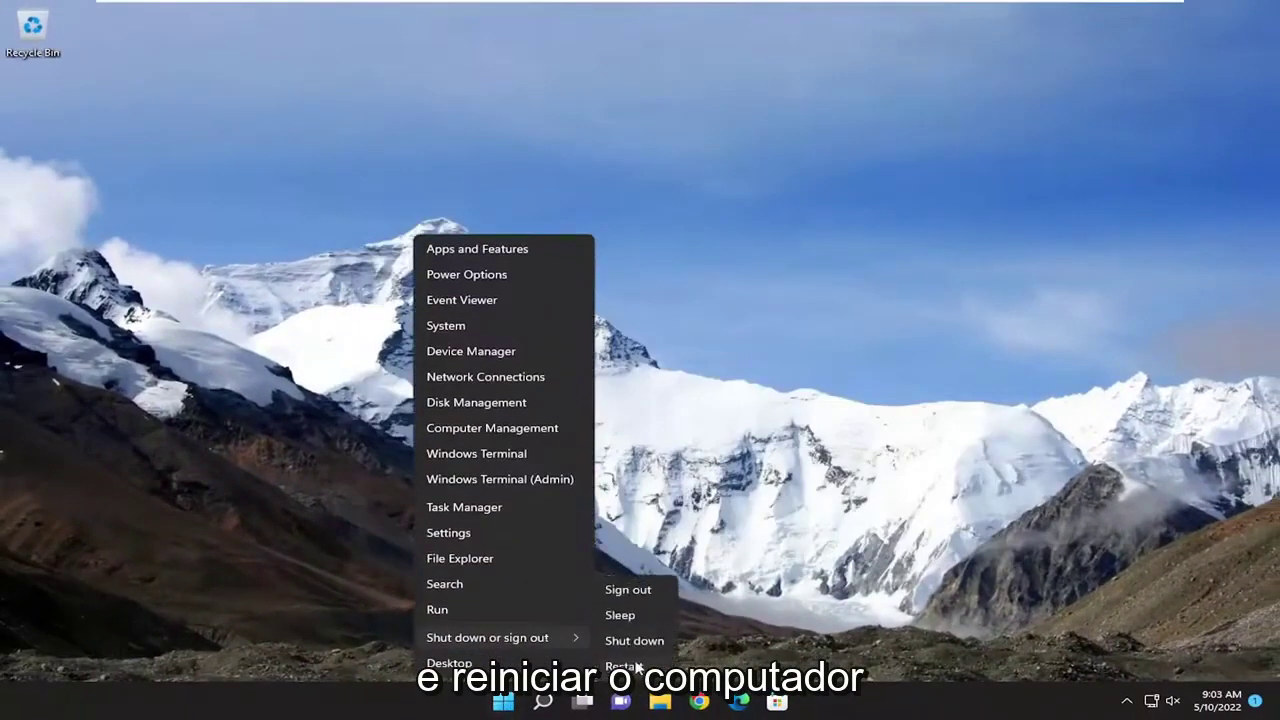
left_click(629, 668)
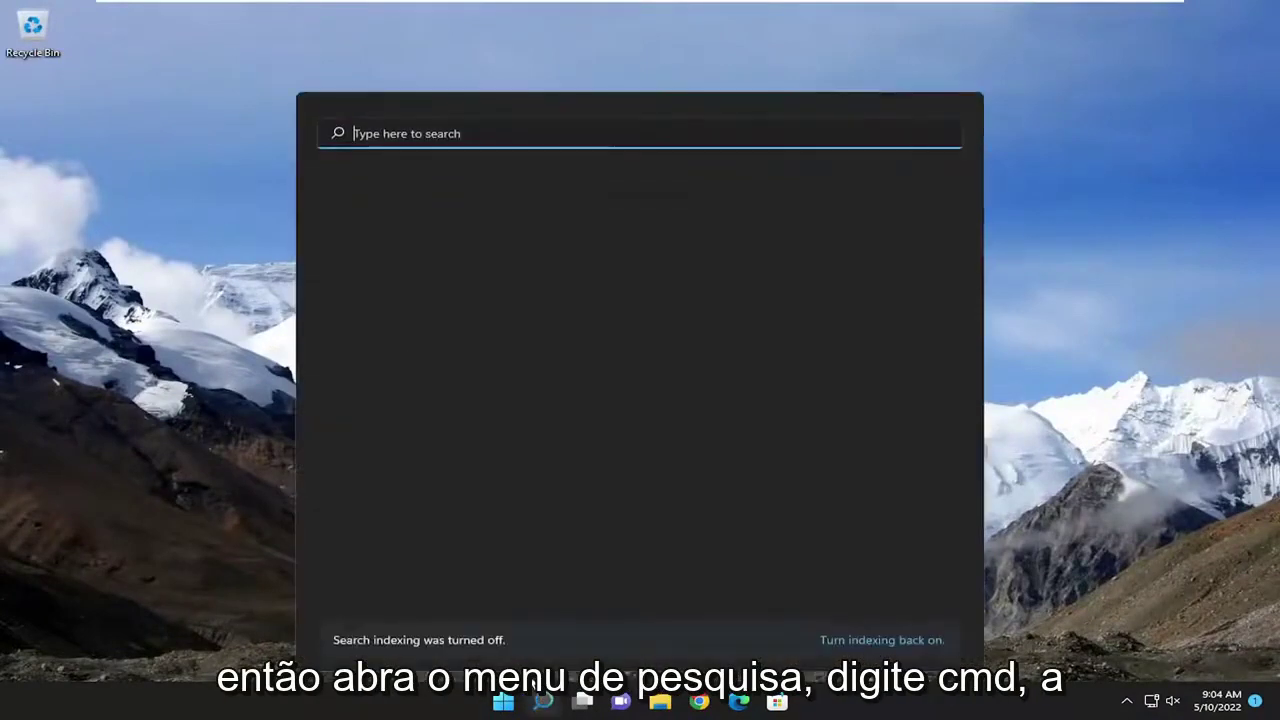
- Launch Command Prompt from a 'cmd' search as administrator and approve the UAC prompt
type("cmd")
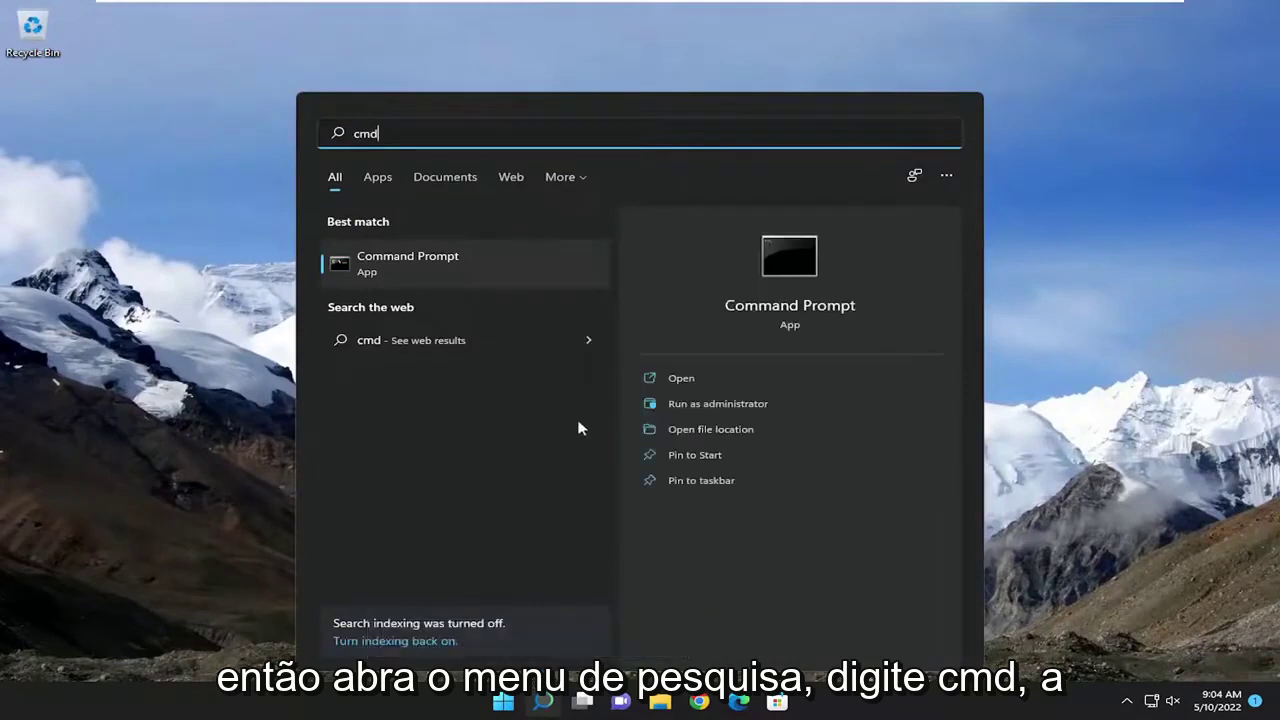
left_click(375, 263)
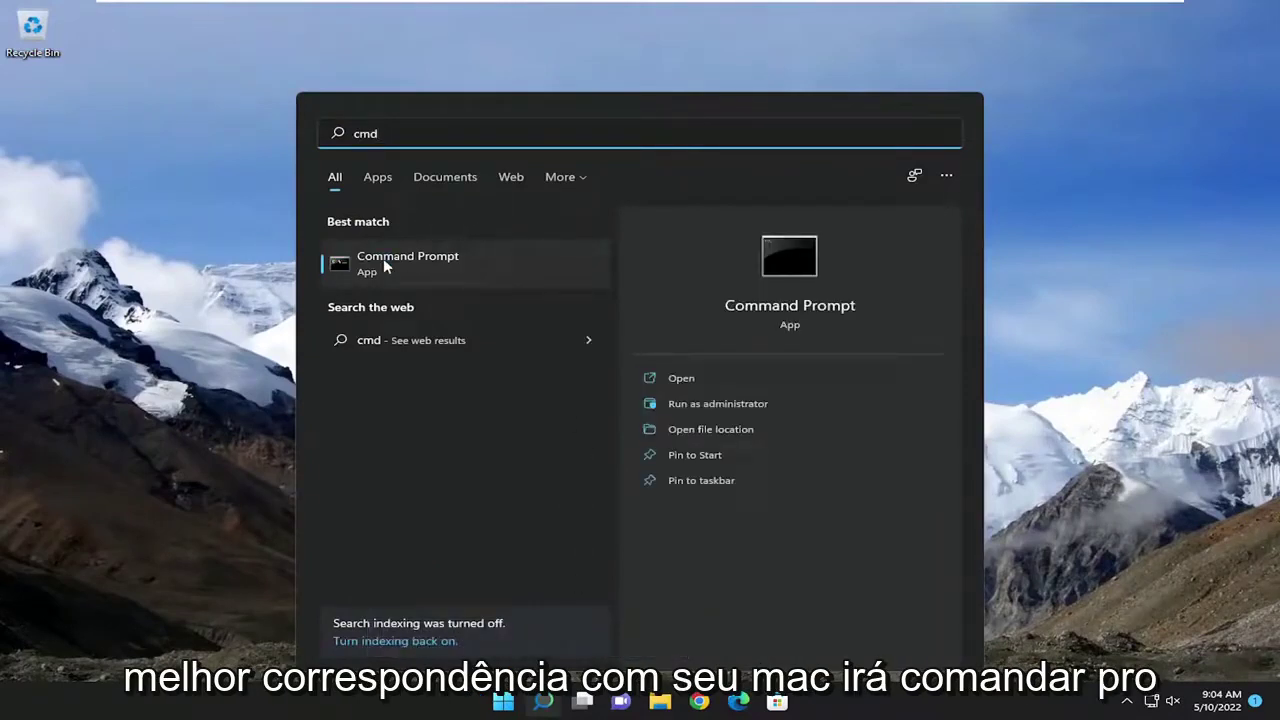
right_click(384, 258)
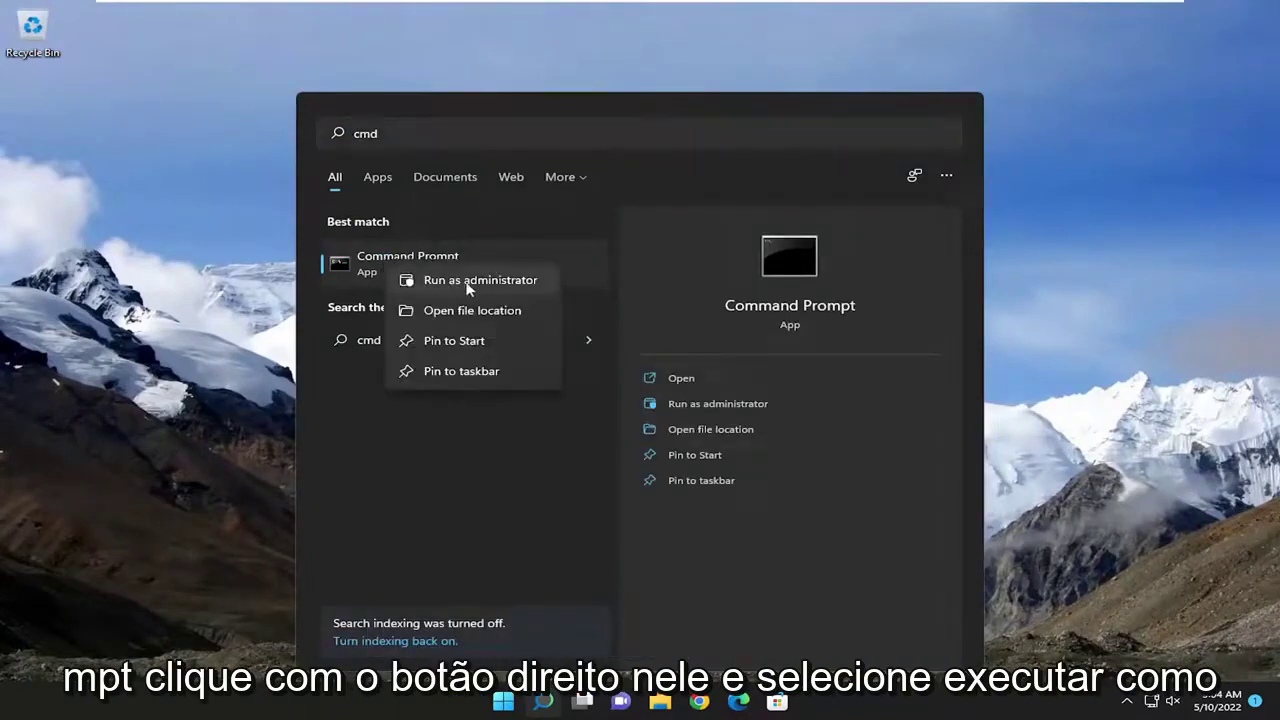
left_click(470, 283)
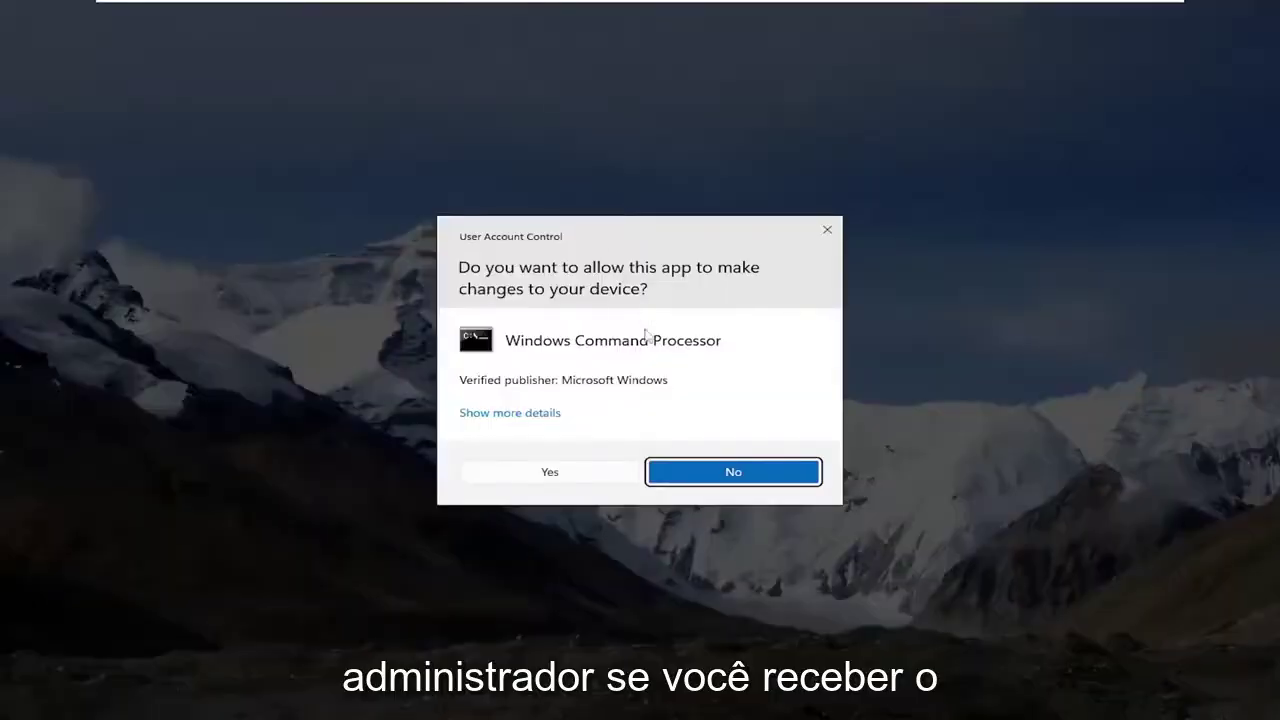
left_click(577, 476)
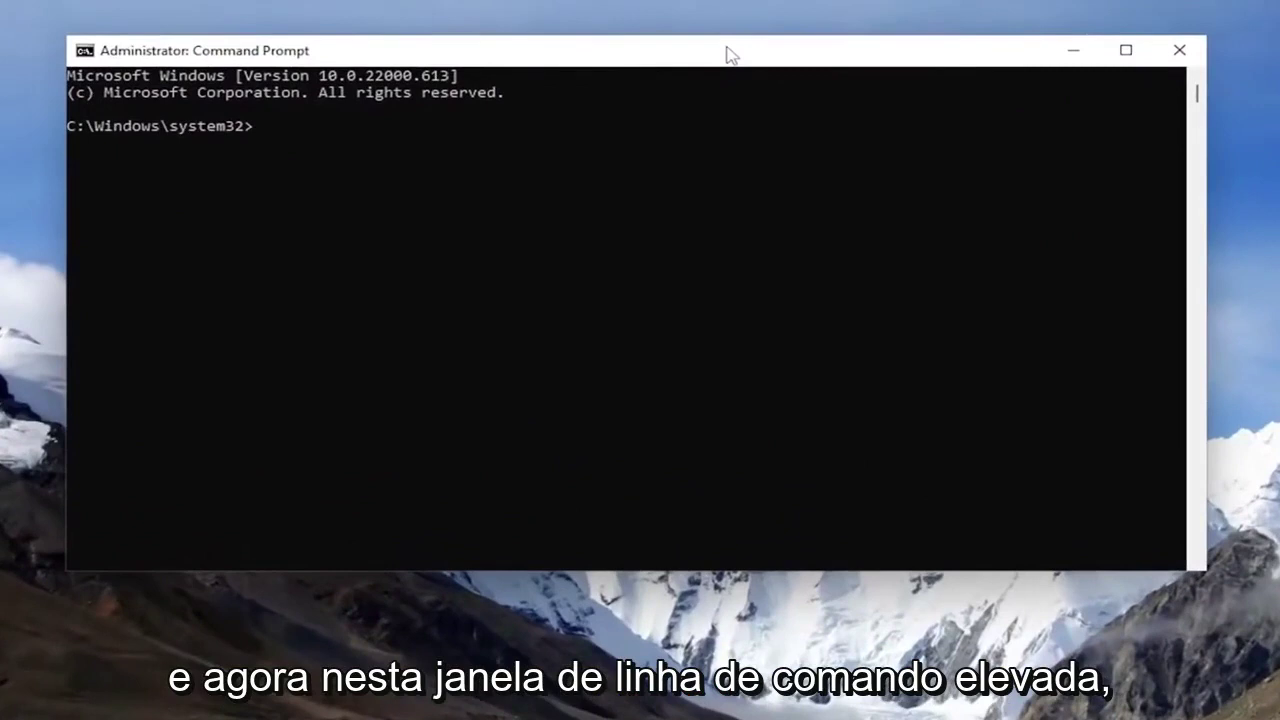
- Run 'sfc /scannow' in the elevated console until it repairs the corrupt system files
type("s")
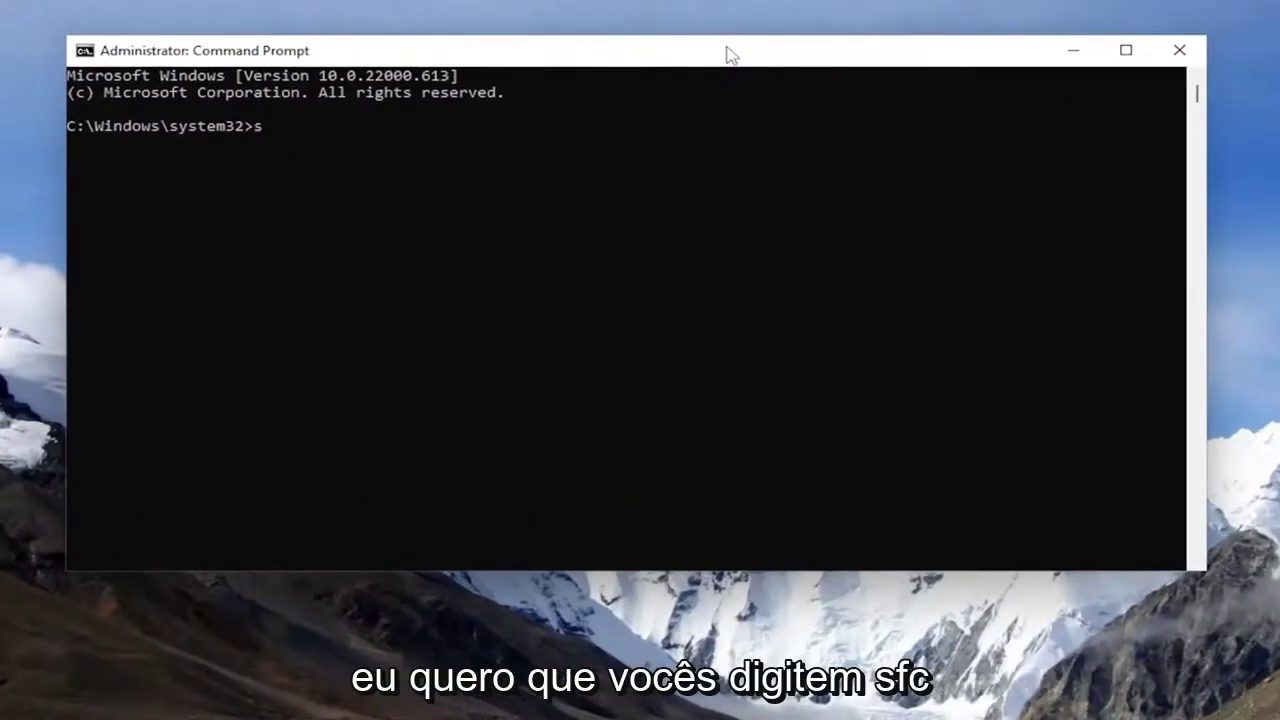
type("fc /")
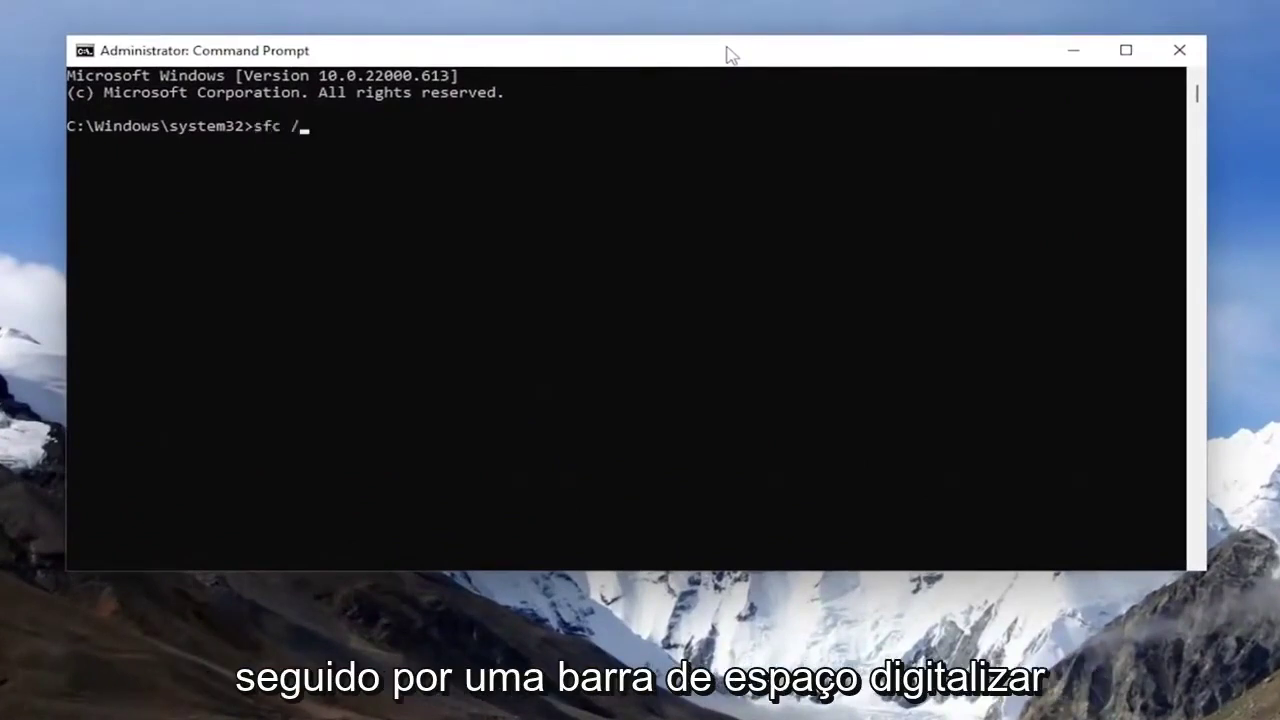
type("scannow")
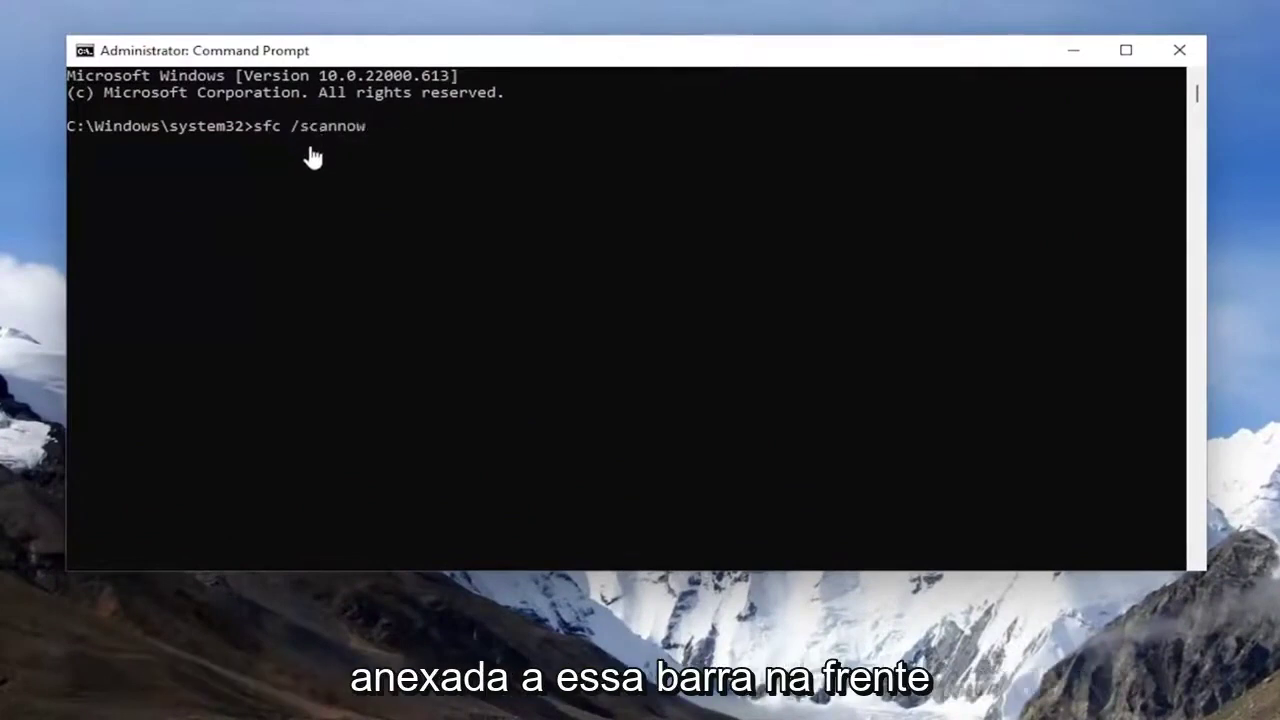
left_click(538, 295)
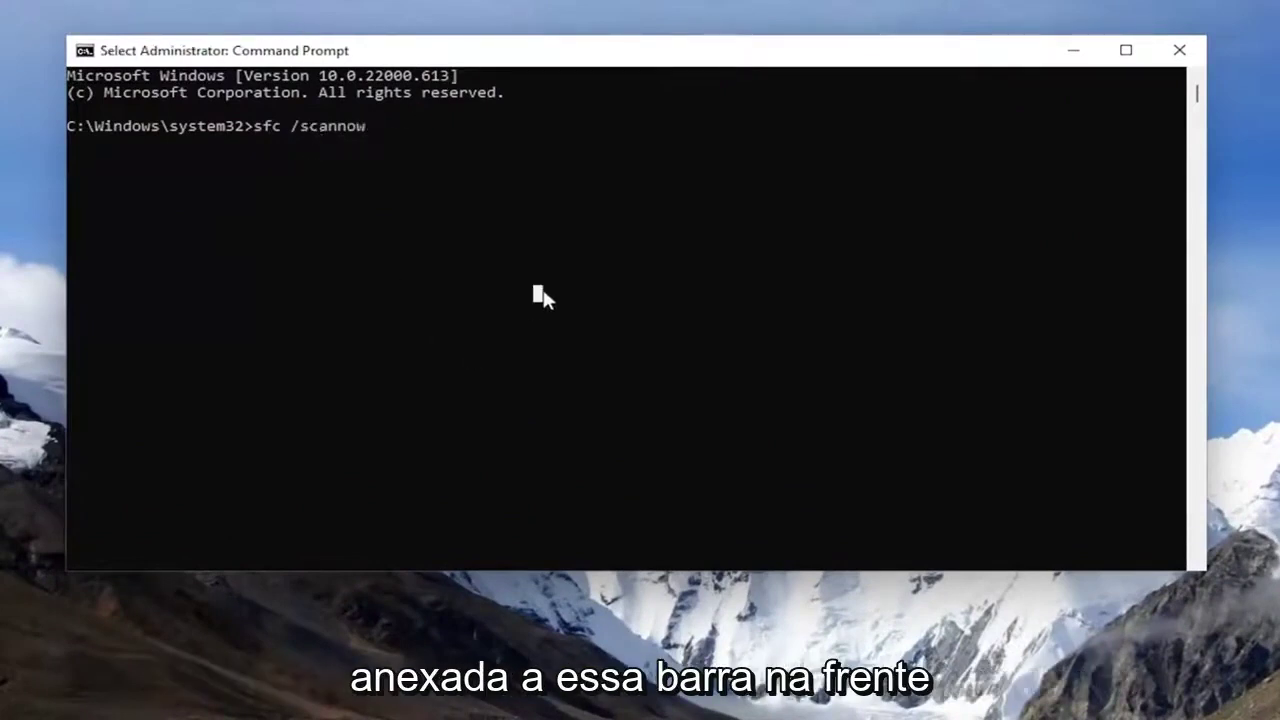
key("Return")
key("Return")
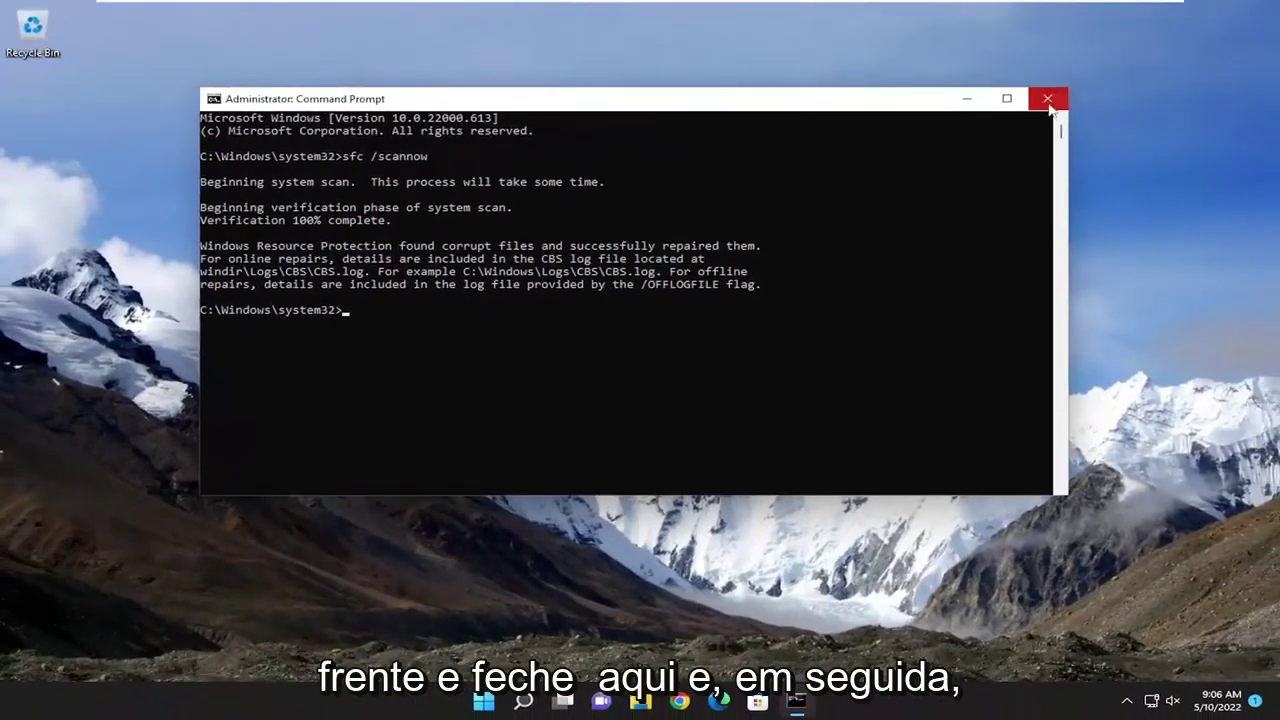
- Close Command Prompt and bring up the Start button's shutdown and restart options
left_click(1050, 95)
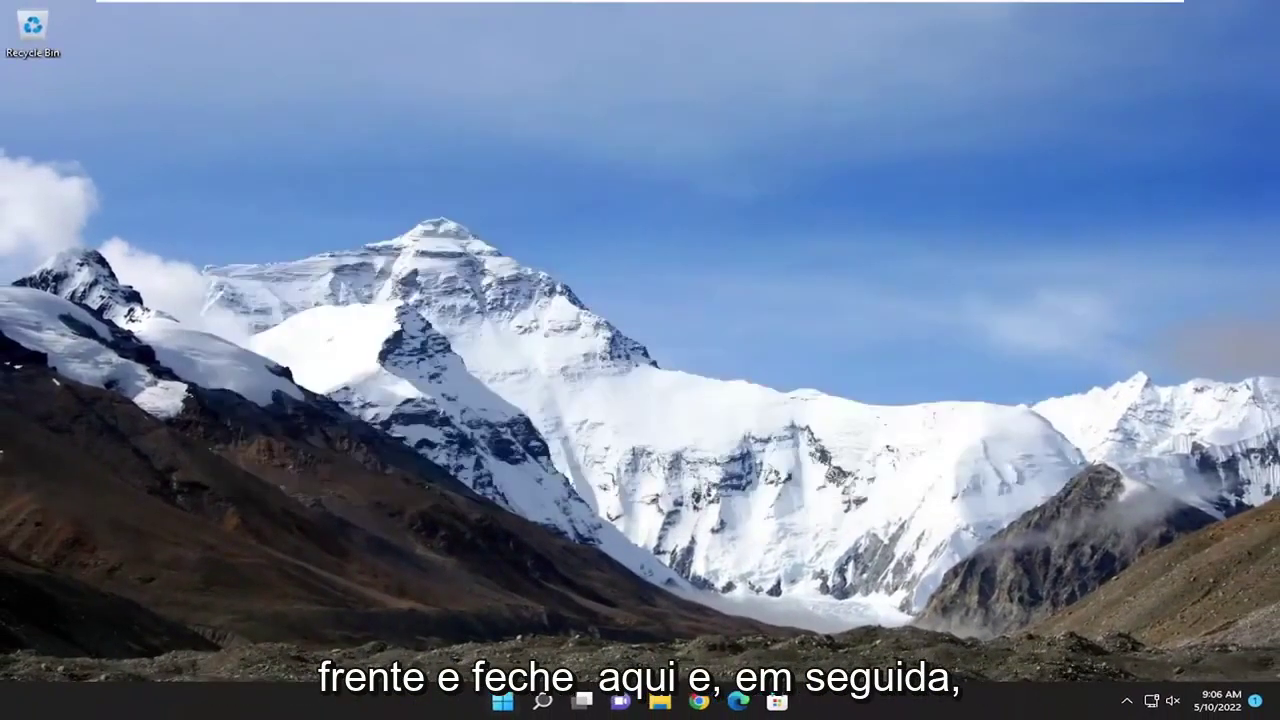
right_click(500, 704)
mouse_move(488, 637)
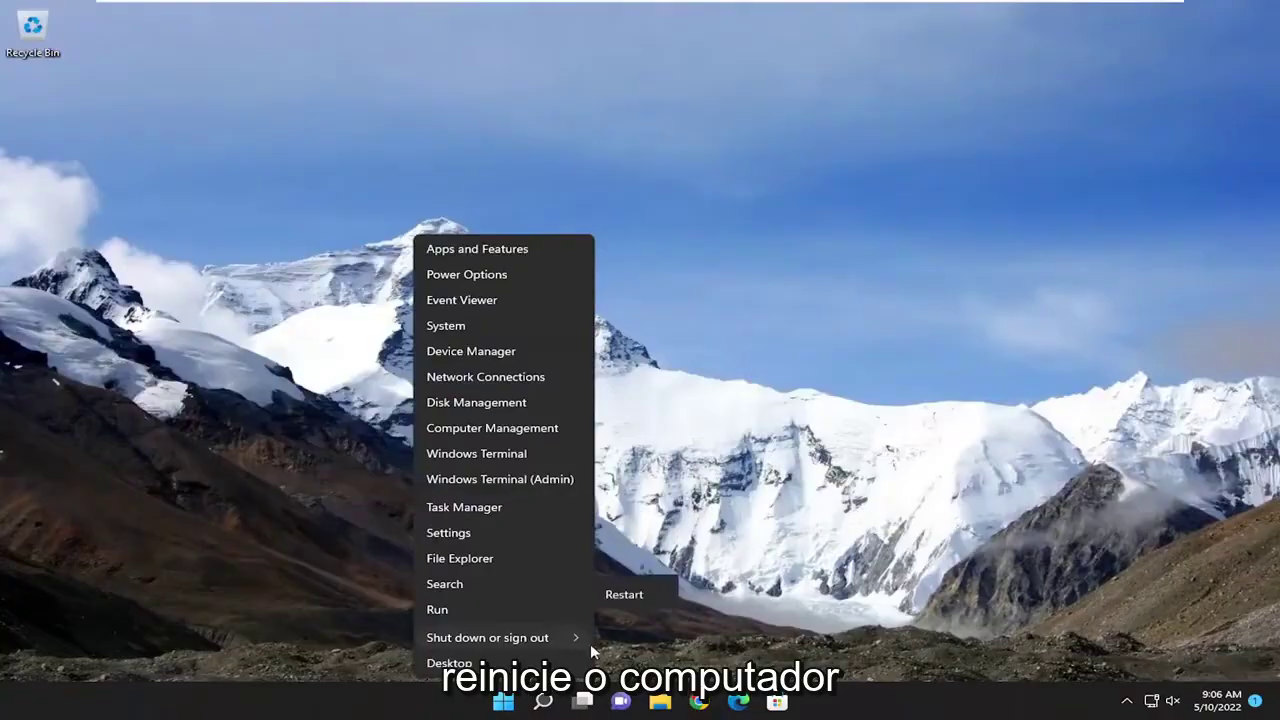